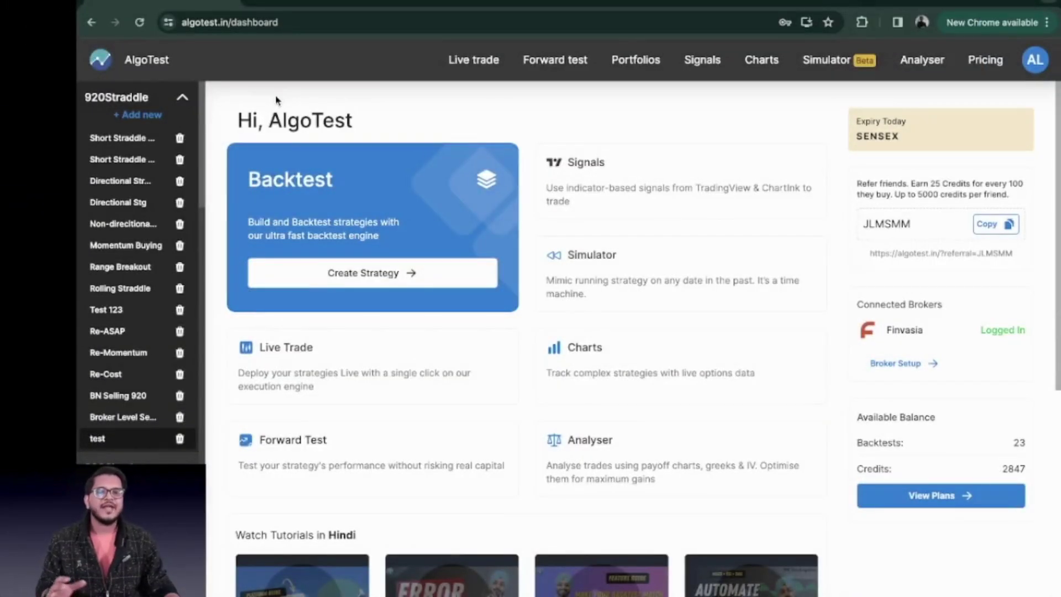
- Go to the Live trade page and close the Verify your email prompt
left_click(473, 61)
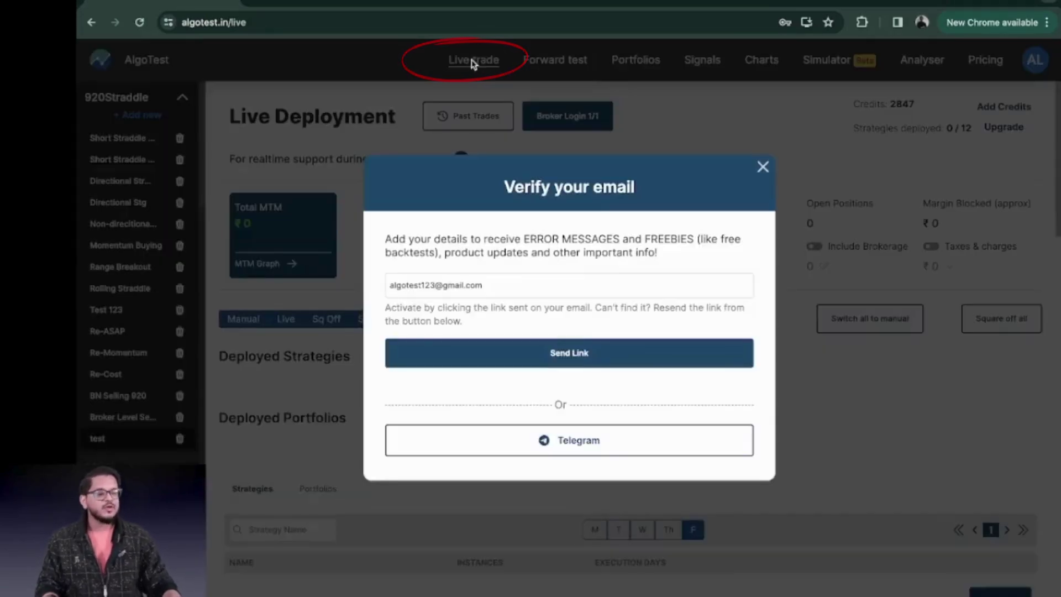
left_click(763, 169)
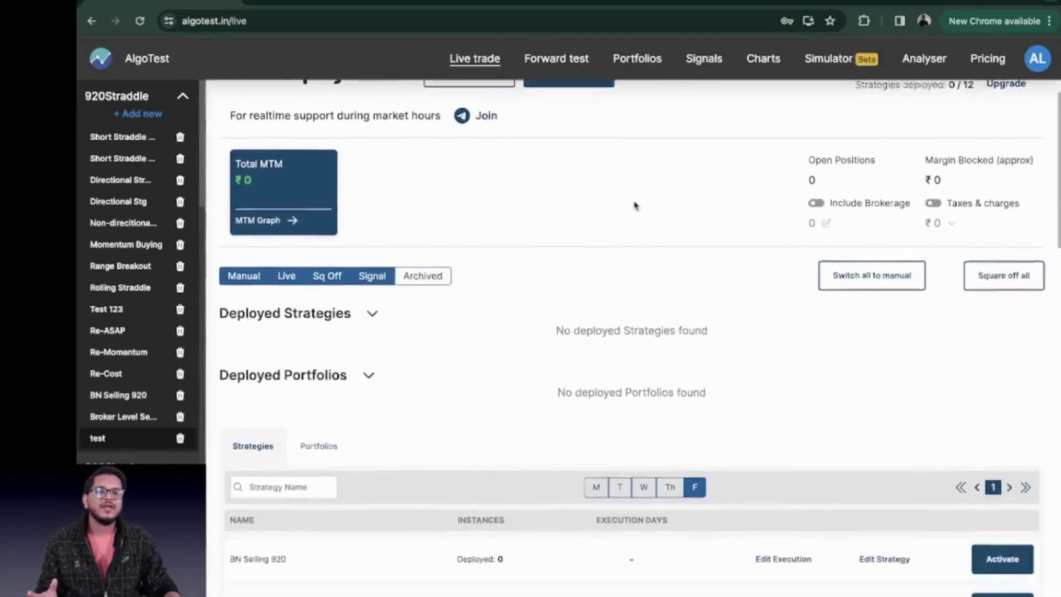
scroll(681, 201, "down", 5)
scroll(635, 205, "down", 3)
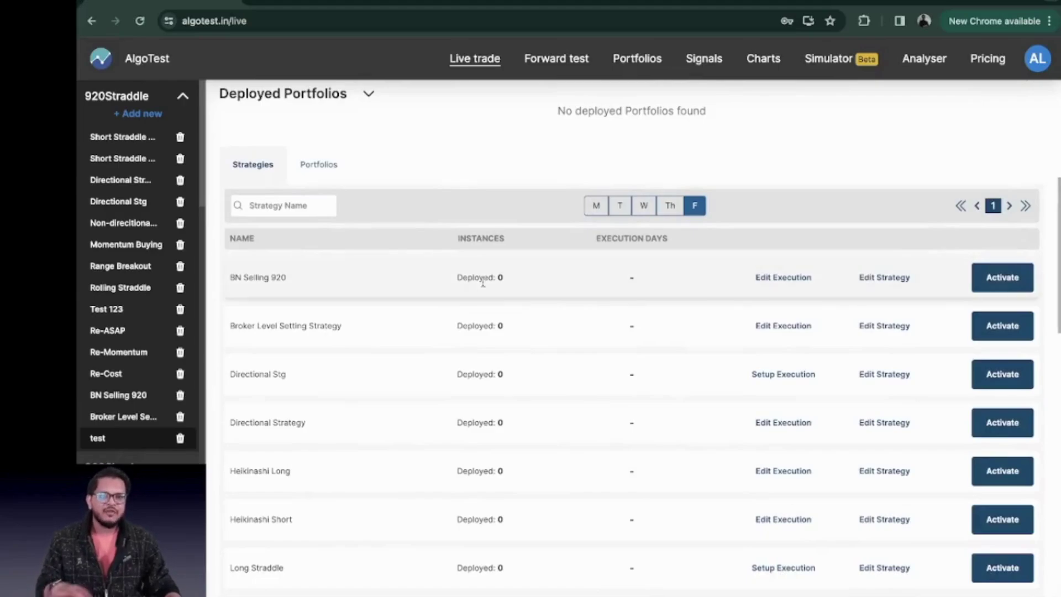
- Filter the strategies table by the name 'test'
left_click(267, 205)
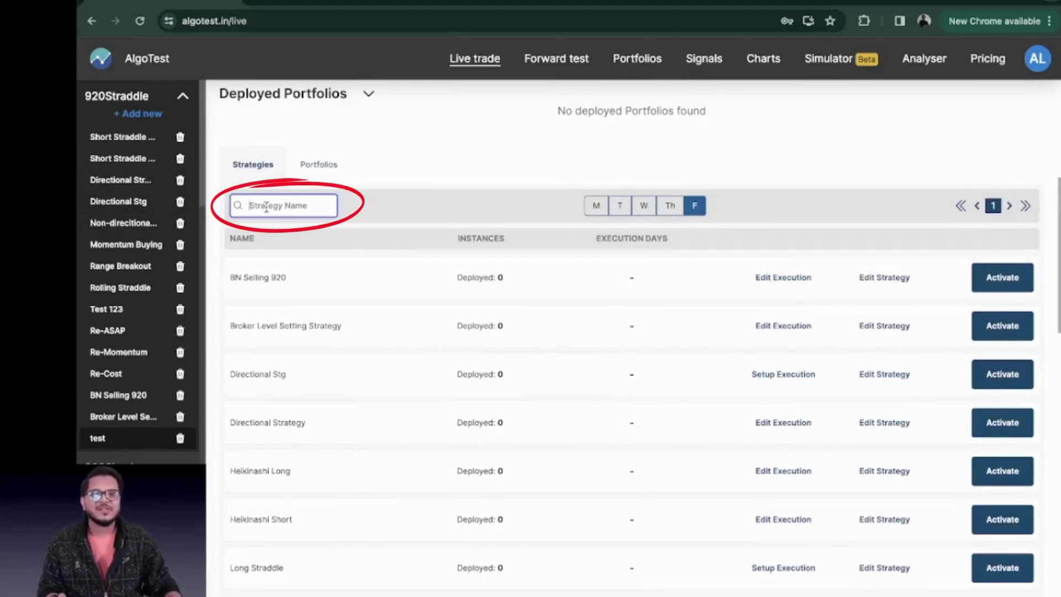
type("test")
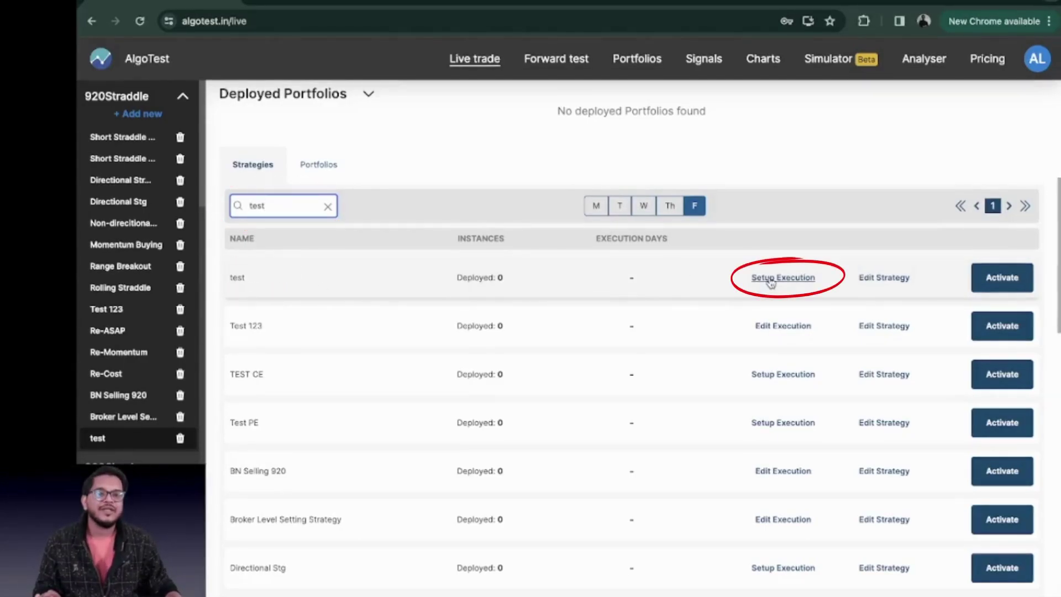
- Save the test strategy's execution as NRML with Limit orders and a 3 pts buffer
left_click(783, 277)
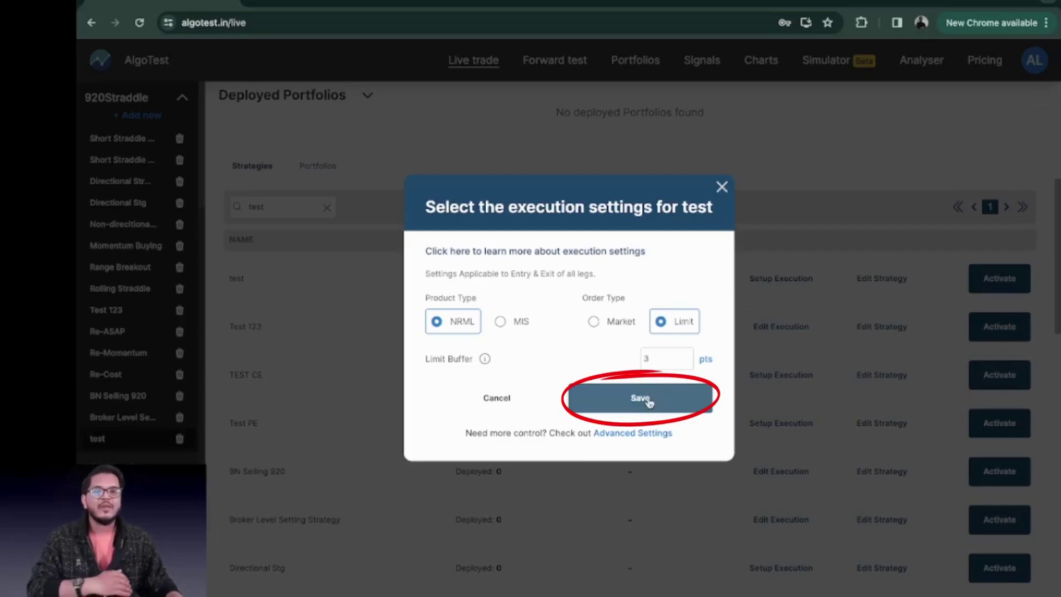
left_click(648, 402)
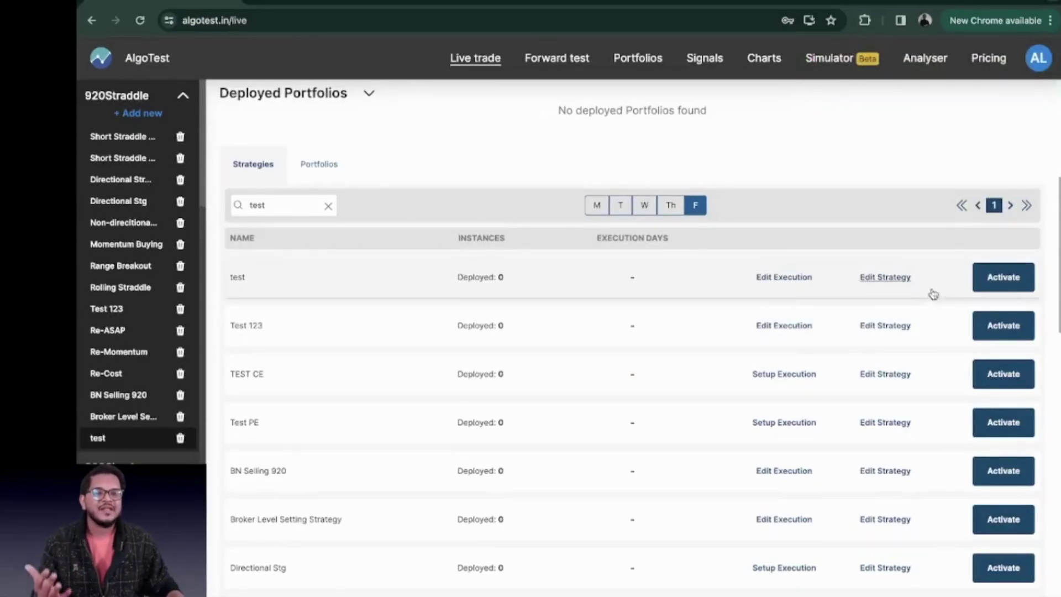
- Activate the test strategy live with Finvasia as the broker
left_click(992, 279)
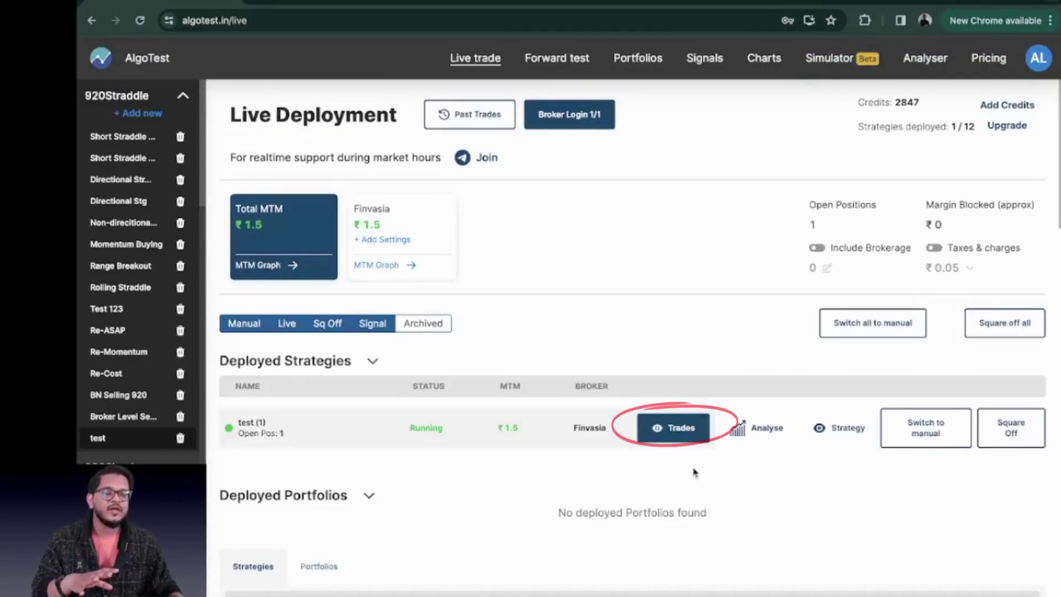
left_click(676, 430)
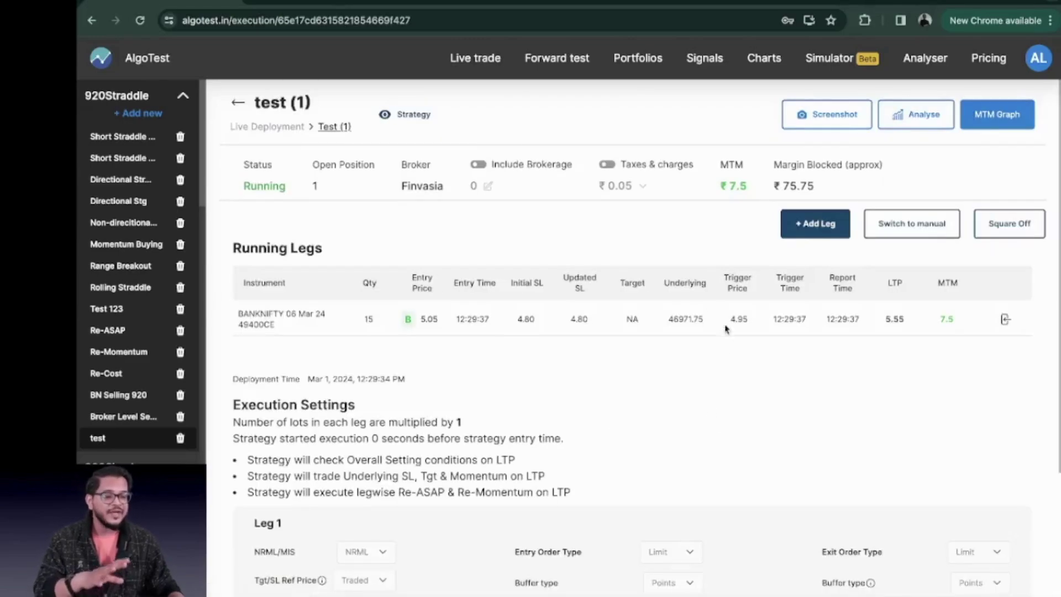
left_click(238, 102)
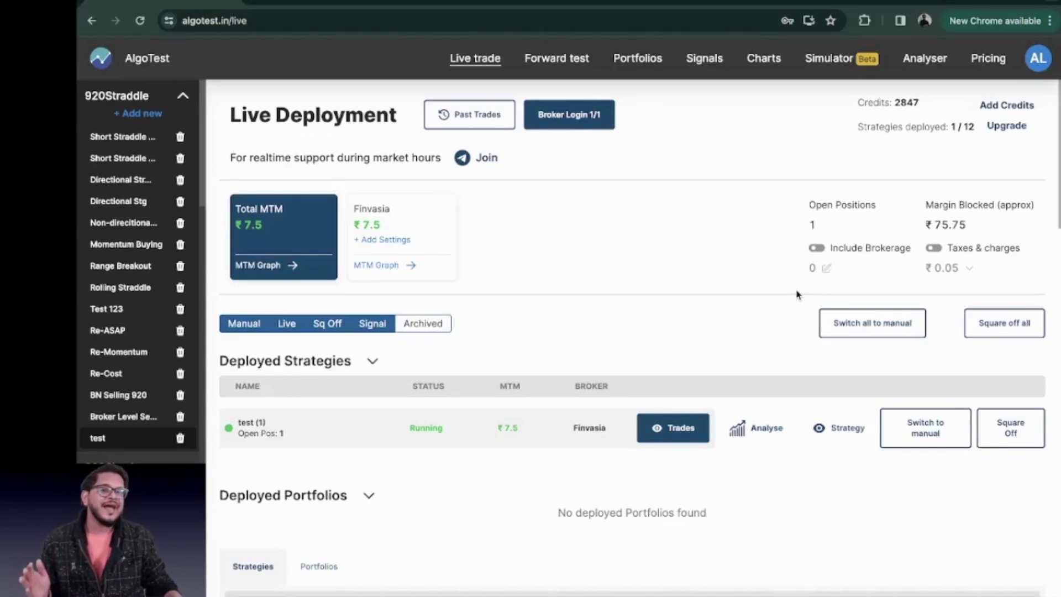
- Turn on Include Brokerage and Taxes & charges for the live MTM
left_click(819, 249)
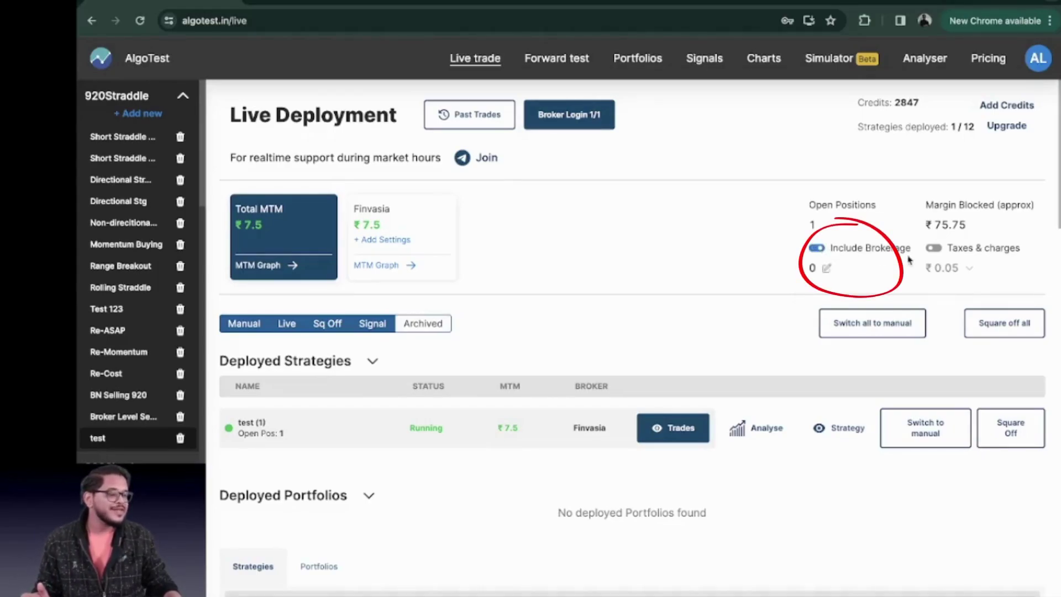
left_click(934, 248)
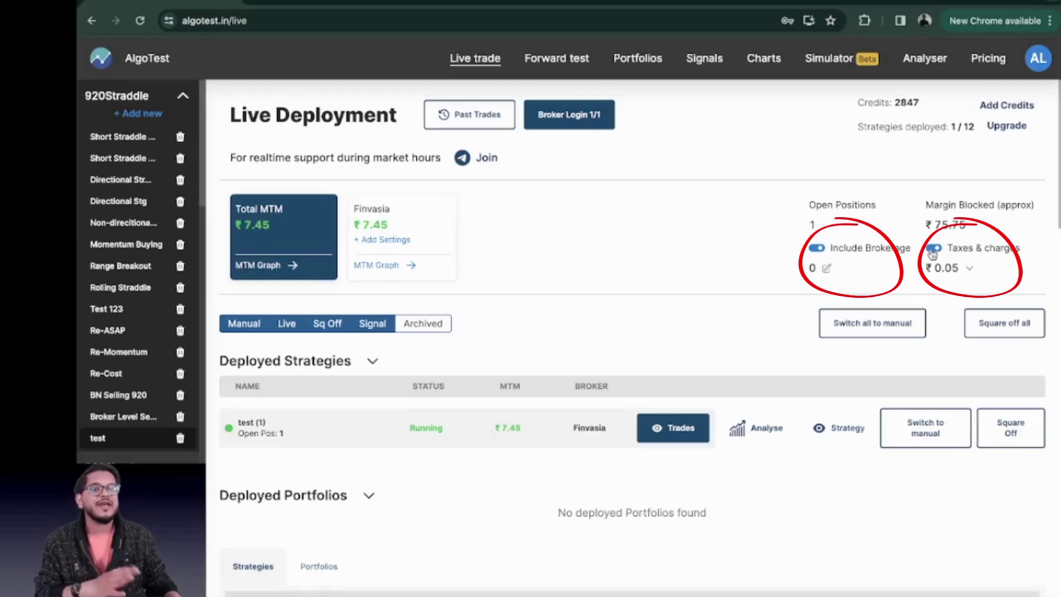